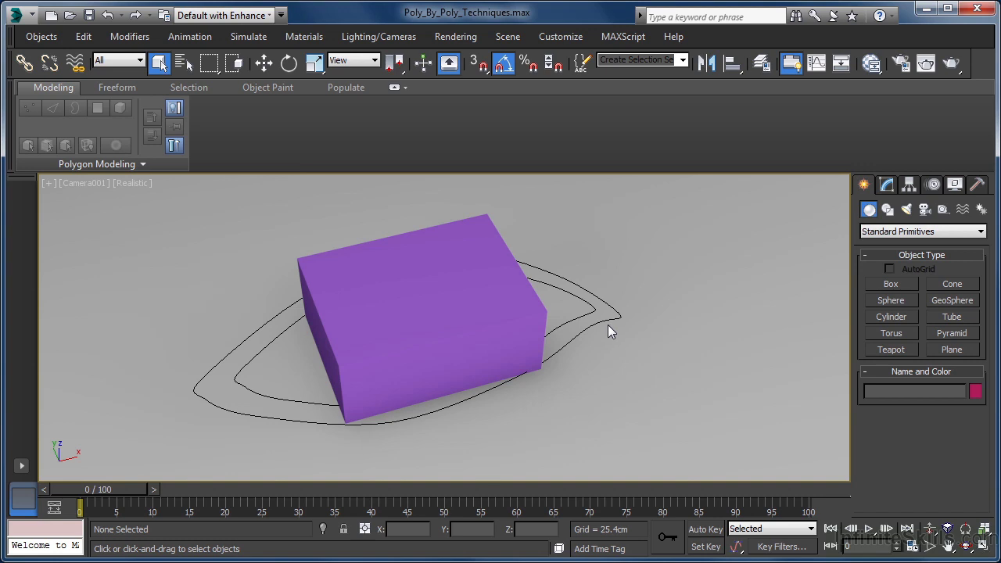
# - Select all polygons of the purple box and delete them, leaving an empty editable poly over the eye outline
pyautogui.click(485, 315)
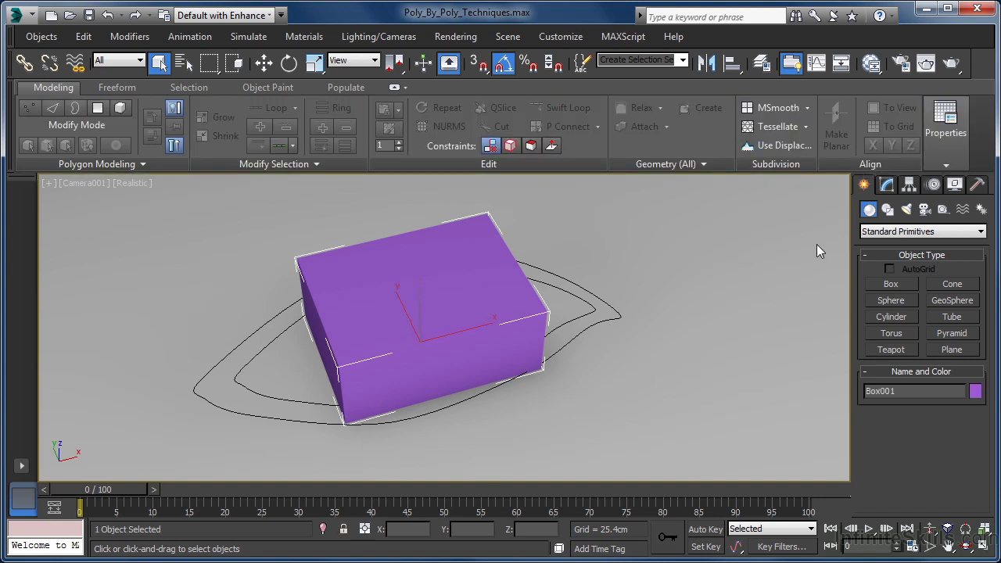
pyautogui.click(885, 186)
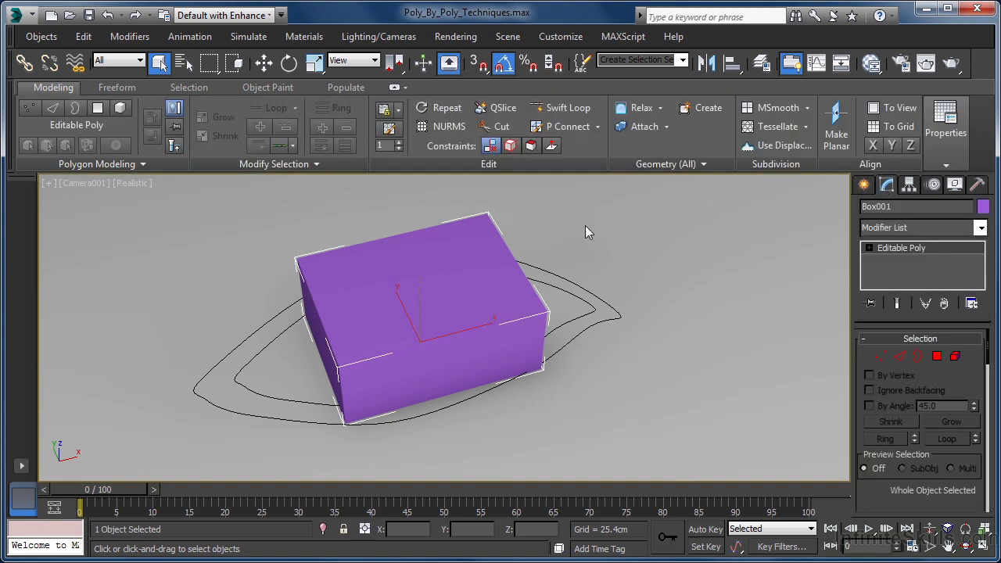
pyautogui.click(97, 108)
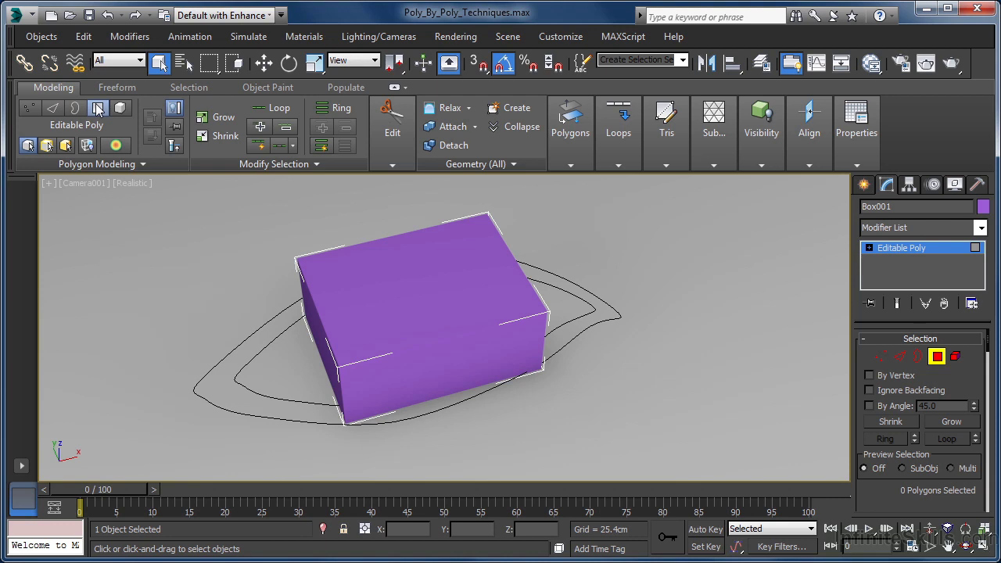
pyautogui.hotkey('ctrl', 'a')
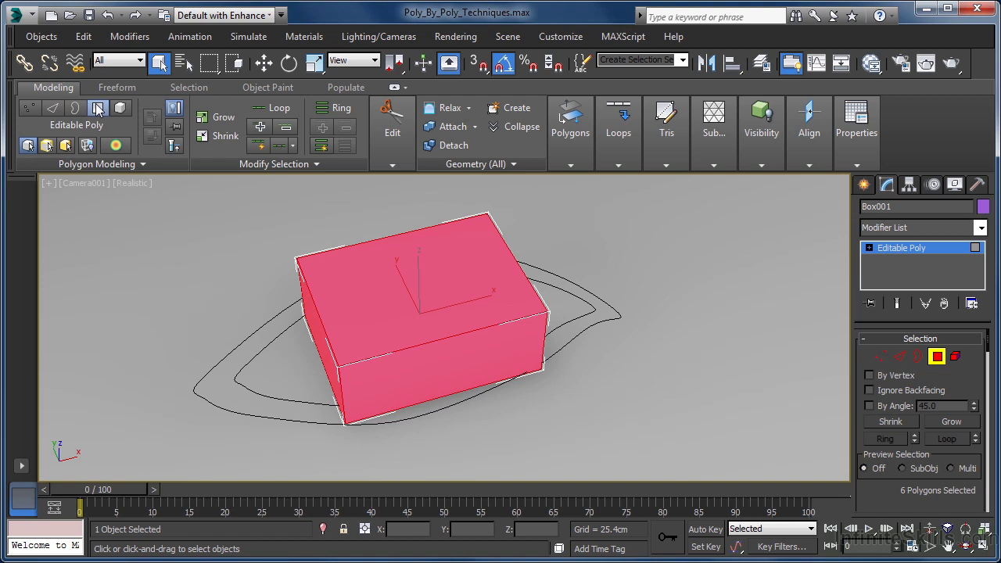
pyautogui.press('Delete')
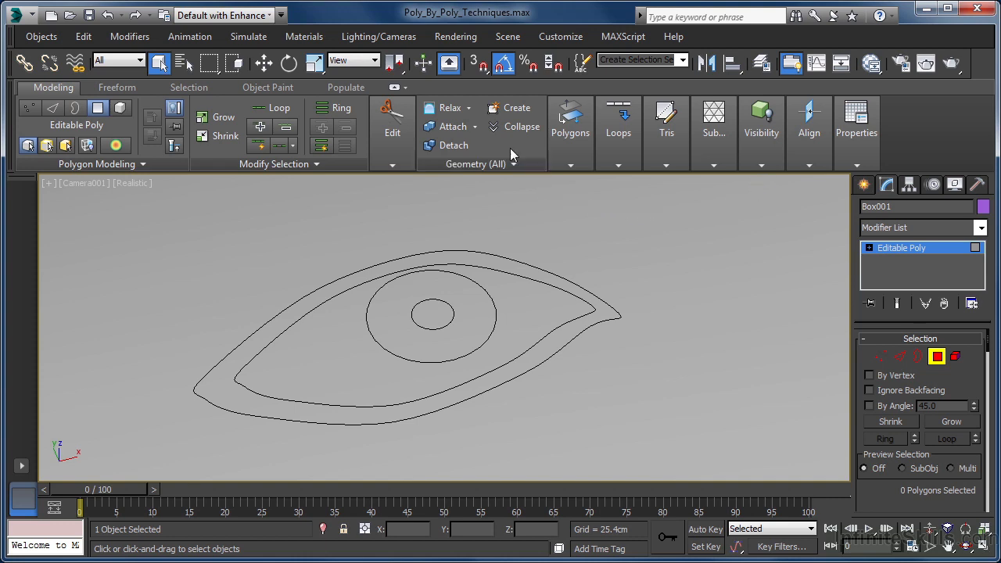
# - Create a four-sided polygon between the inner and outer eyelid outlines at the left end of the upper lid
pyautogui.click(509, 113)
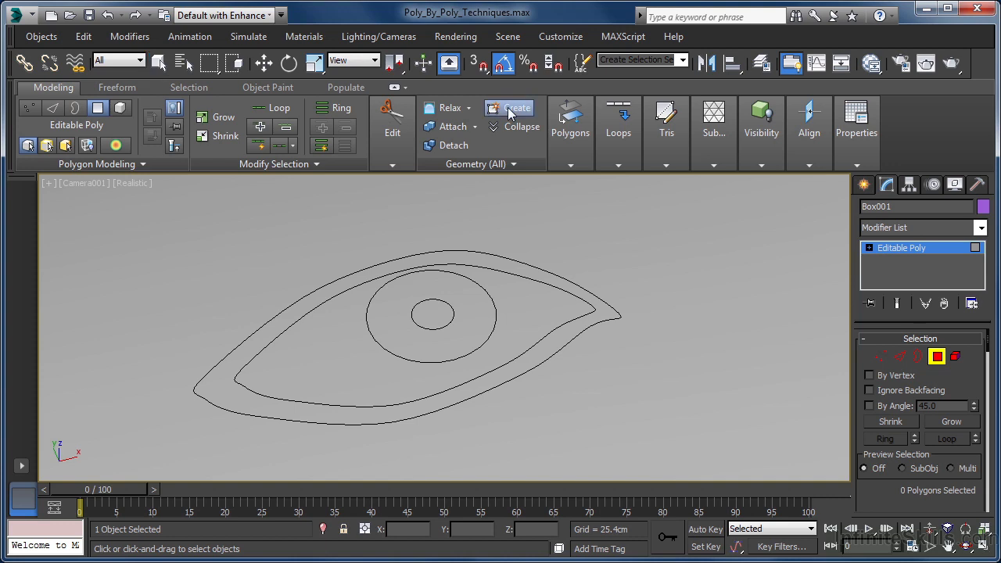
pyautogui.click(239, 371)
pyautogui.click(277, 339)
pyautogui.rightClick(290, 336)
pyautogui.click(263, 323)
pyautogui.click(223, 359)
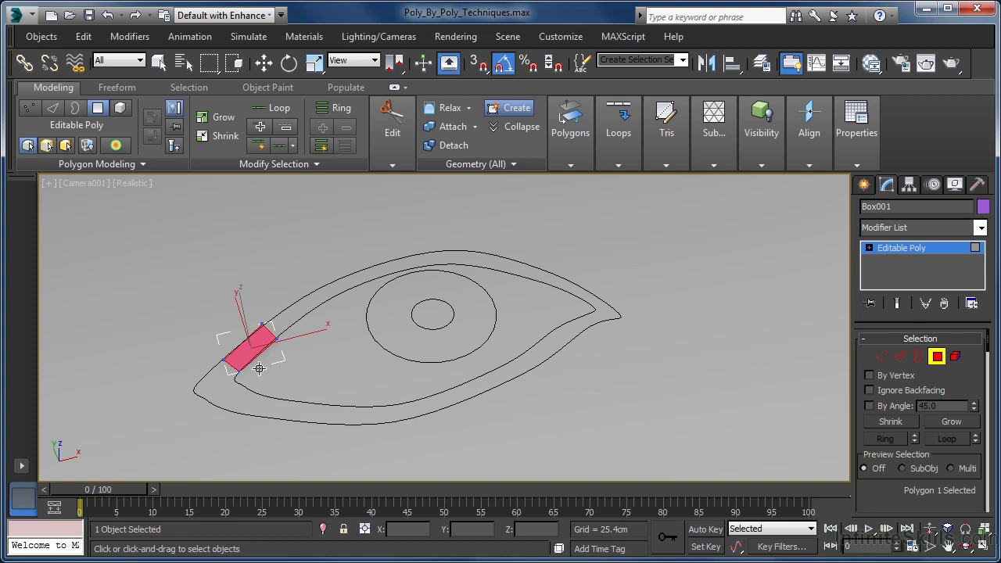
# - Continue the strip with further four-sided polygons between the two outlines along the upper lid, reaching near the right eye corner
pyautogui.keyDown('shift'); pyautogui.moveTo(260, 369); pyautogui.dragTo(466, 261); pyautogui.keyUp('shift')
pyautogui.keyDown('shift'); pyautogui.click(509, 272); pyautogui.keyUp('shift')
pyautogui.keyDown('shift'); pyautogui.click(512, 262); pyautogui.keyUp('shift')
pyautogui.click(464, 252)
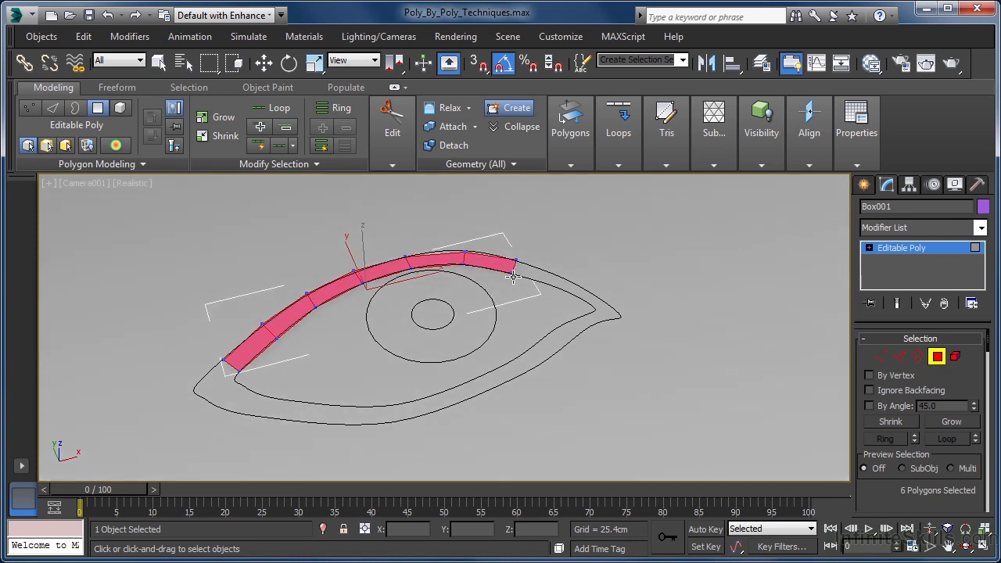
pyautogui.keyDown('shift'); pyautogui.moveTo(514, 275); pyautogui.dragTo(602, 303); pyautogui.keyUp('shift')
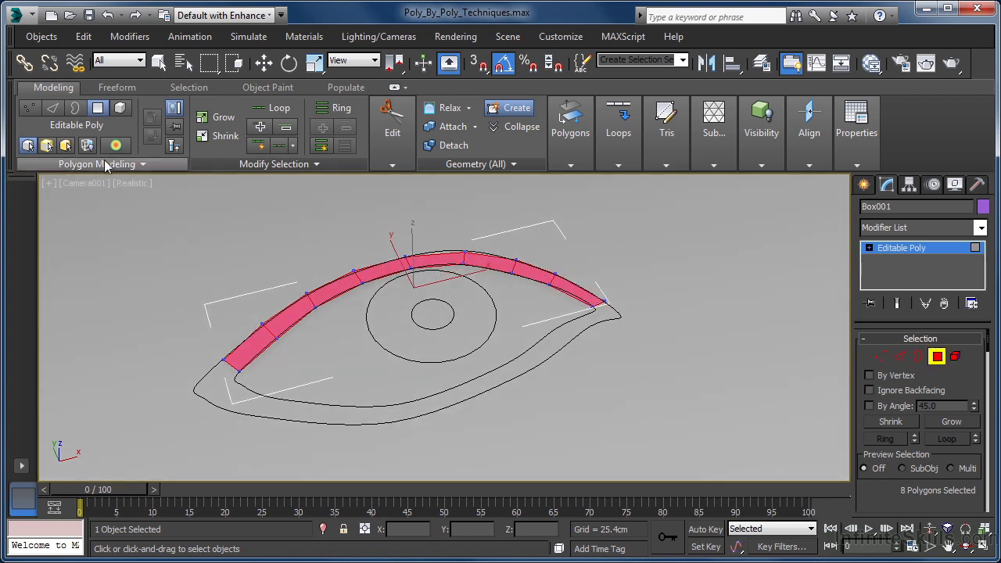
# - Extend the strip around the right eye corner by copying its end edge out as new polygons and rotating it to follow the outlines
pyautogui.click(54, 110)
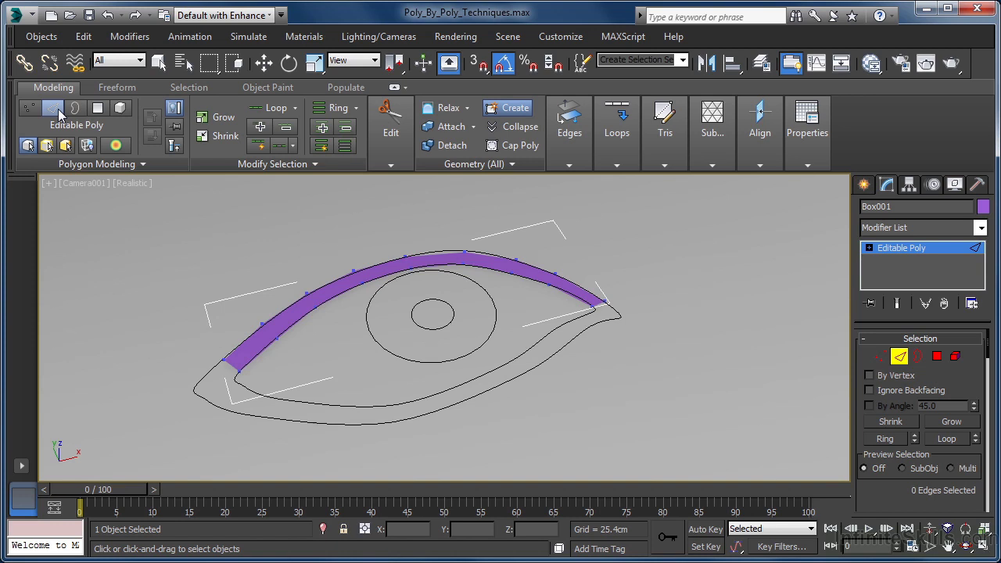
pyautogui.press('w')
pyautogui.click(598, 303)
pyautogui.keyDown('shift'); pyautogui.moveTo(597, 302); pyautogui.dragTo(626, 297); pyautogui.keyUp('shift')
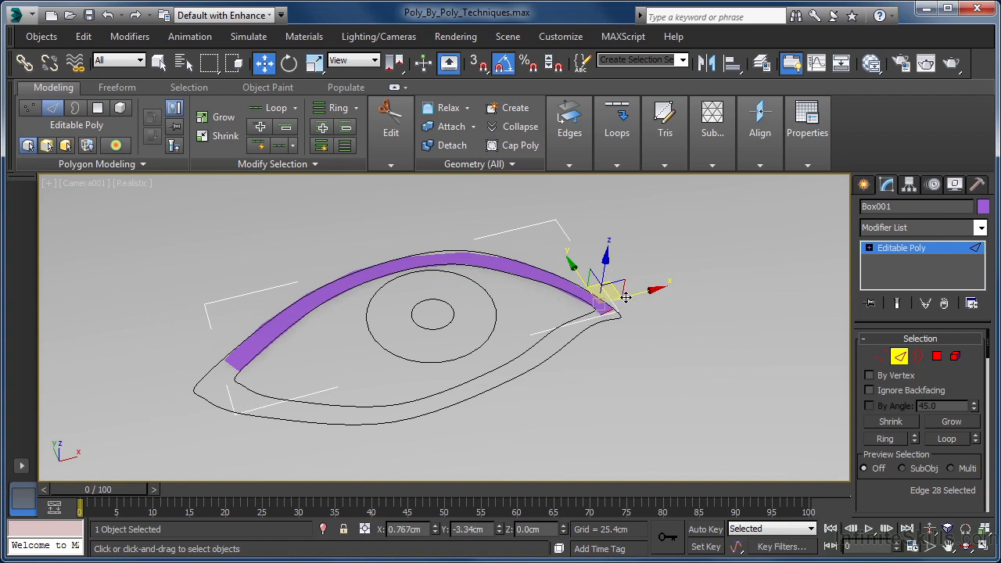
pyautogui.press('e')
pyautogui.keyDown('shift'); pyautogui.moveTo(598, 354); pyautogui.dragTo(570, 347); pyautogui.keyUp('shift')
pyautogui.press('w')
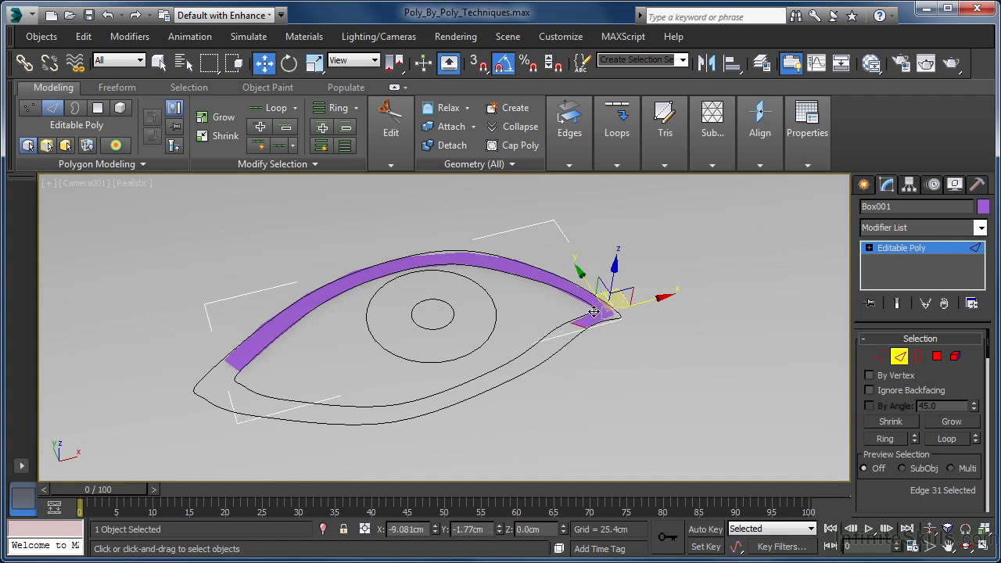
pyautogui.press('e')
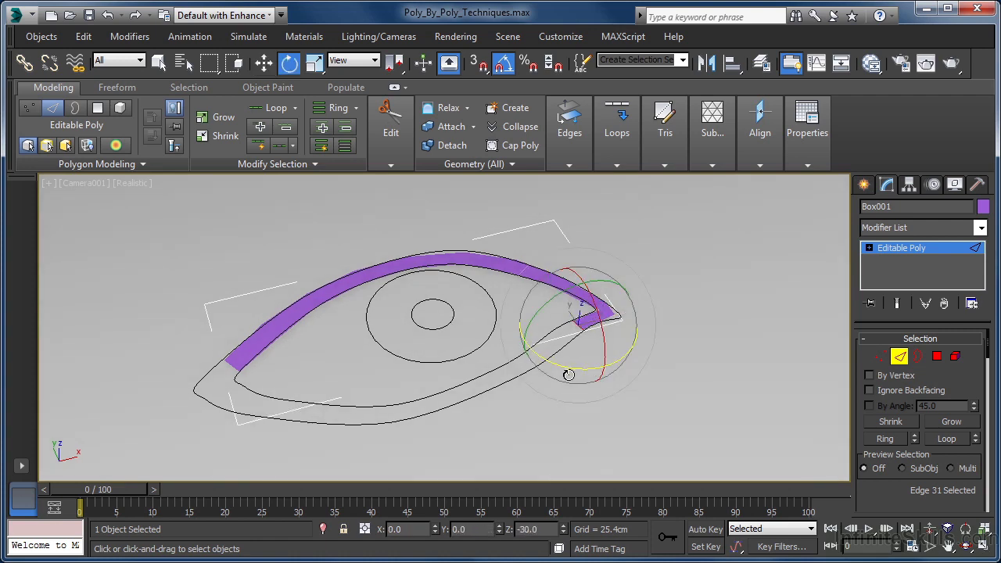
# - Extend the end edge along the lower lid toward the left eye corner, rotating it to stay aligned with the outlines
pyautogui.press('w')
pyautogui.keyDown('shift'); pyautogui.moveTo(580, 313); pyautogui.dragTo(478, 378); pyautogui.keyUp('shift')
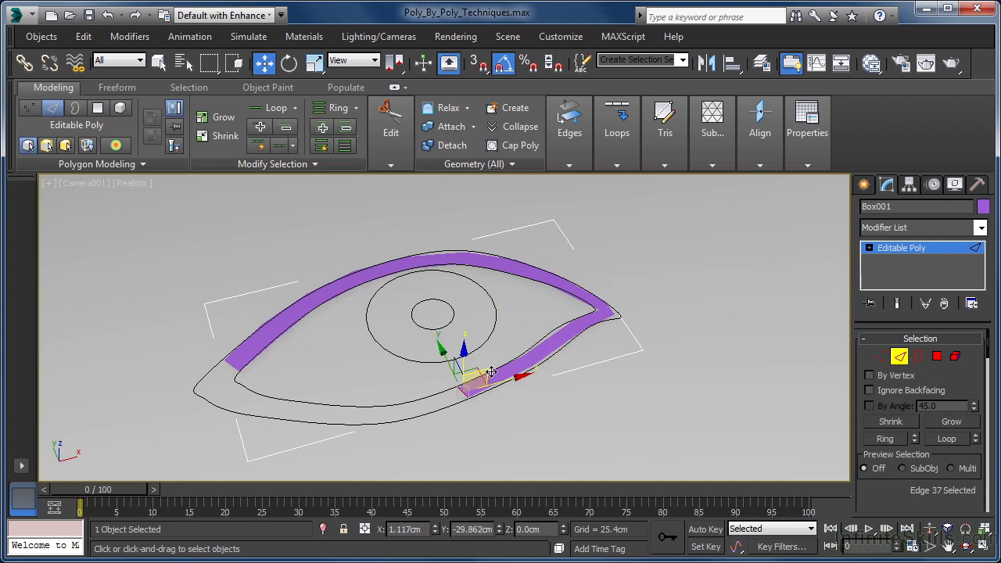
pyautogui.press('e')
pyautogui.click(418, 401)
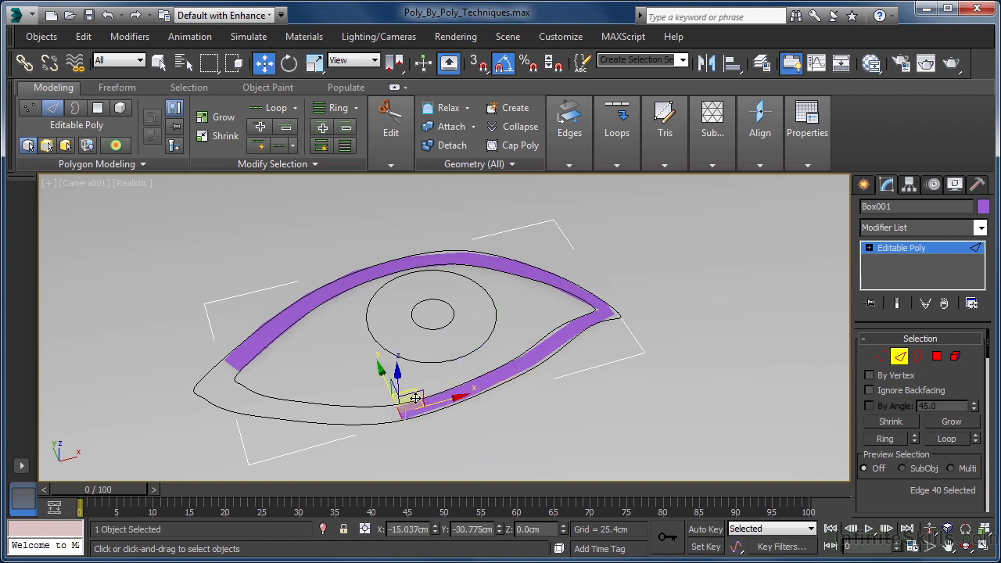
pyautogui.click(324, 407)
pyautogui.press('e')
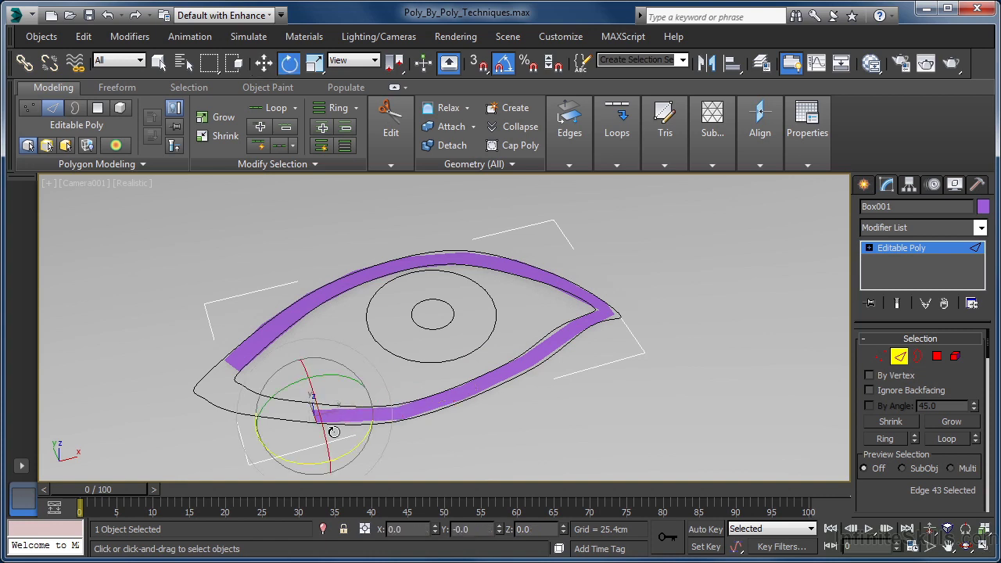
pyautogui.moveTo(329, 438); pyautogui.dragTo(328, 467)
pyautogui.press('w')
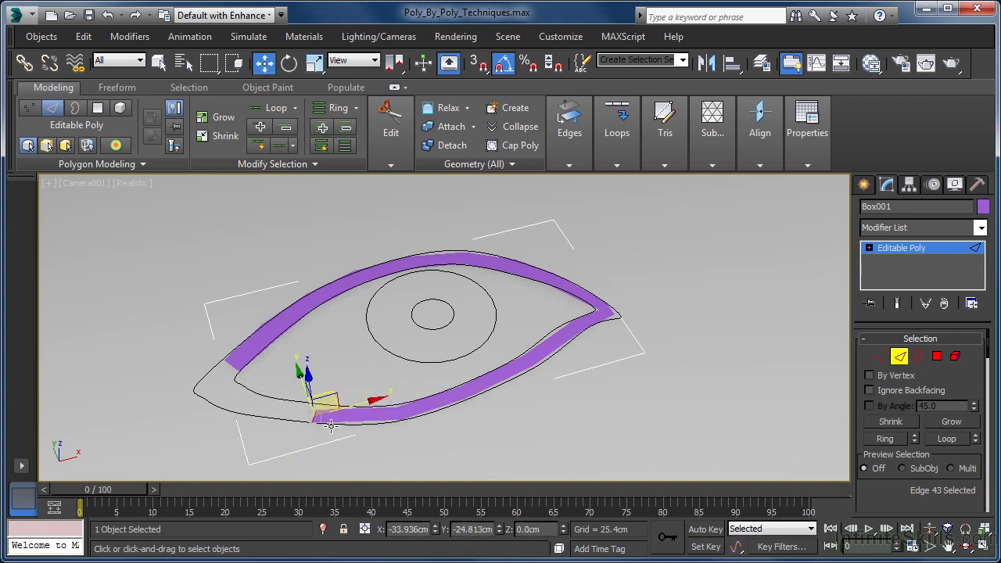
pyautogui.click(273, 393)
pyautogui.click(235, 403)
# - Turn the strip around the left eye corner by rotating and extending its end edge up to the start of the upper lid
pyautogui.press('e')
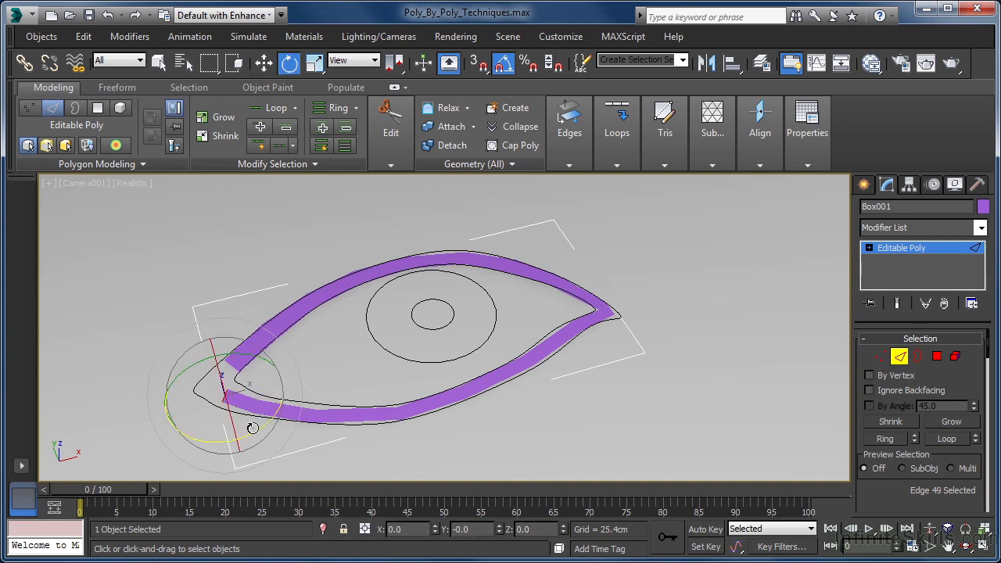
pyautogui.moveTo(254, 428); pyautogui.dragTo(216, 447)
pyautogui.press('w')
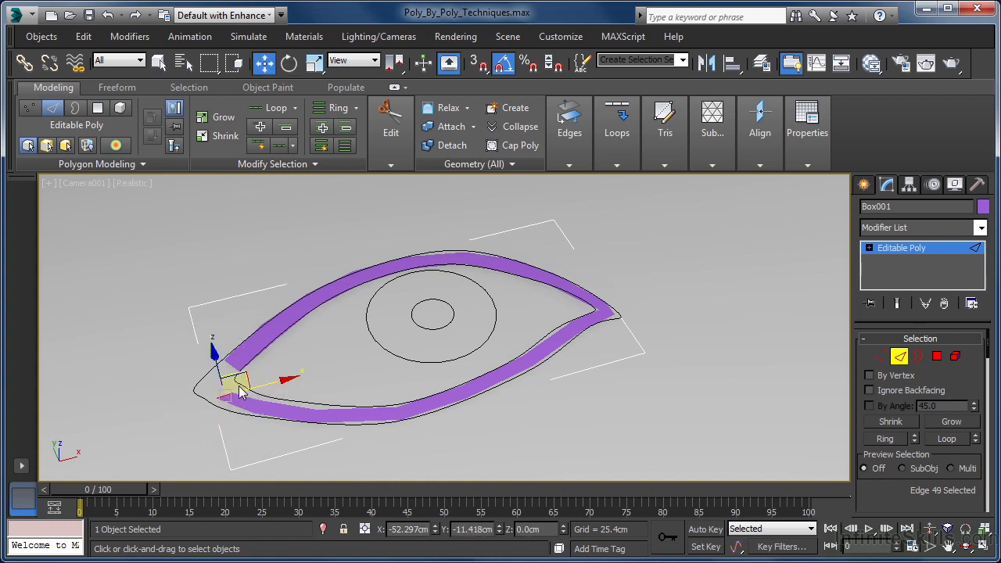
pyautogui.click(236, 364)
pyautogui.press('e')
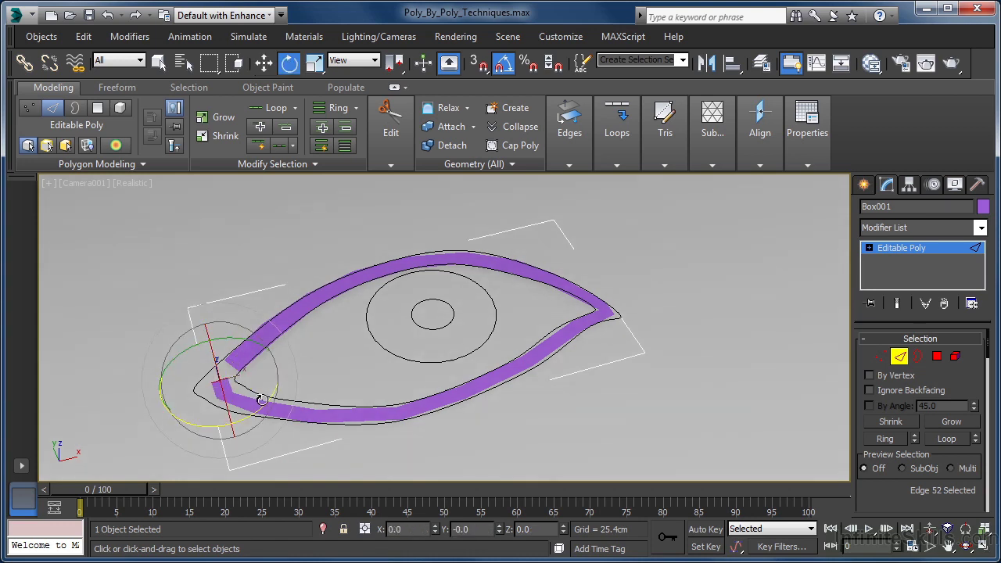
pyautogui.press('w')
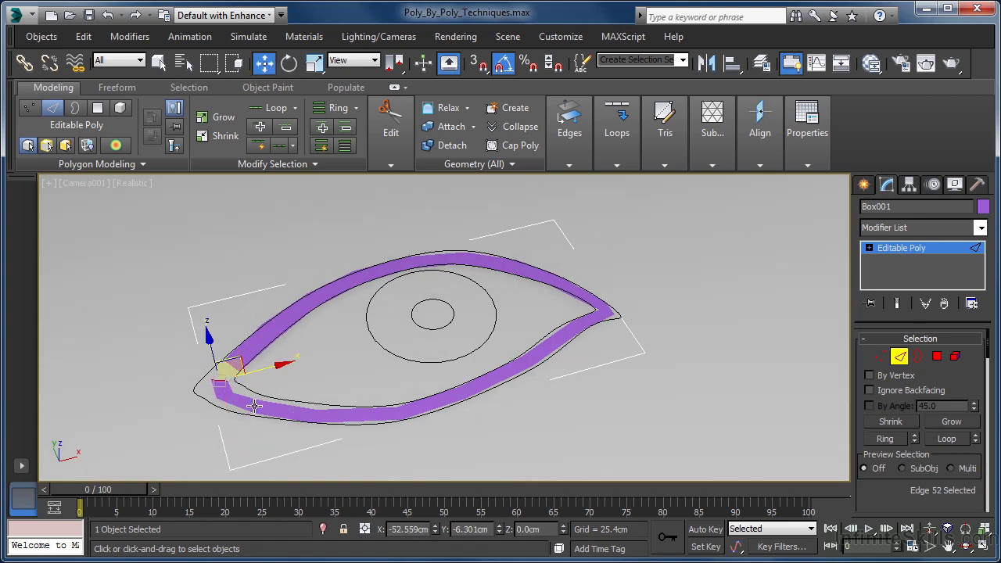
pyautogui.click(237, 351)
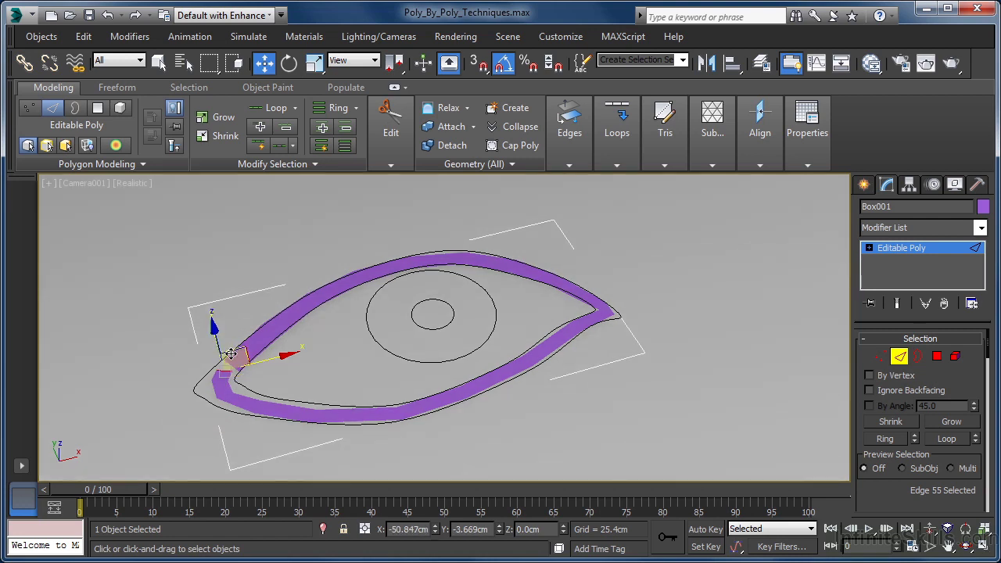
# - Target-weld the strip's end edge to the open starting edge of the upper lid to close the ring
pyautogui.click(569, 156)
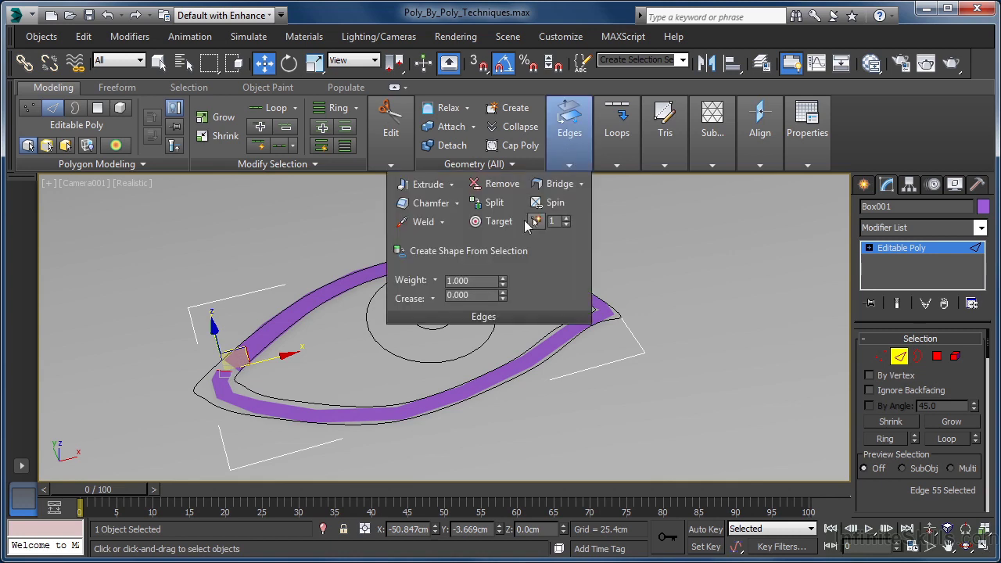
pyautogui.click(496, 222)
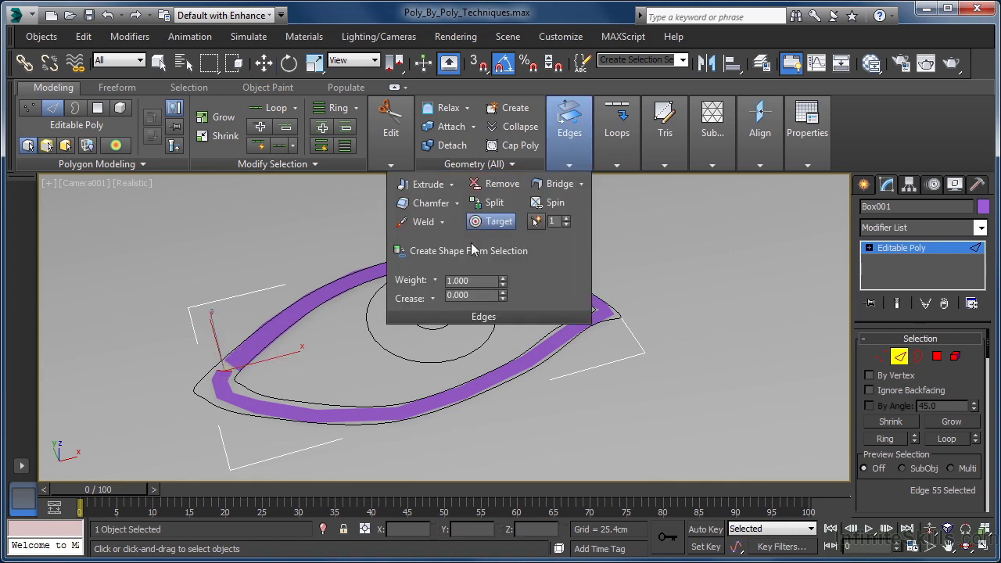
pyautogui.click(224, 377)
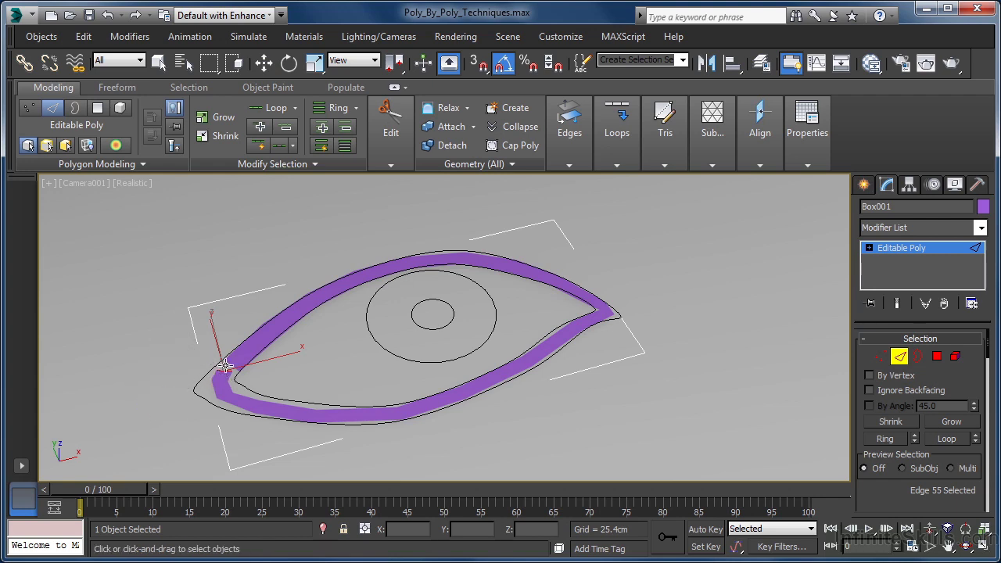
pyautogui.click(258, 378)
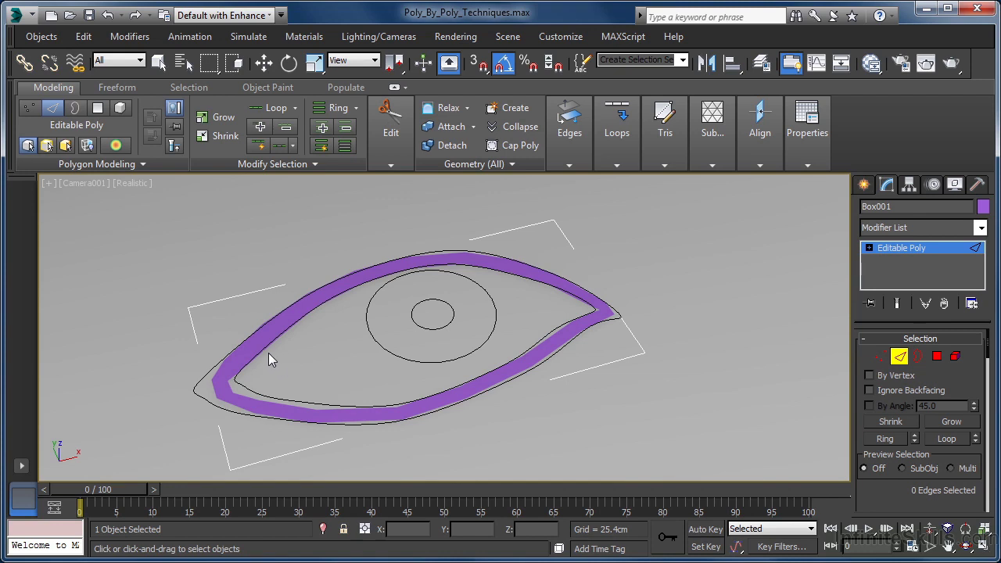
# - Move the outer vertices at the left eye corner outward toward the outer outline
pyautogui.click(29, 107)
pyautogui.press('w')
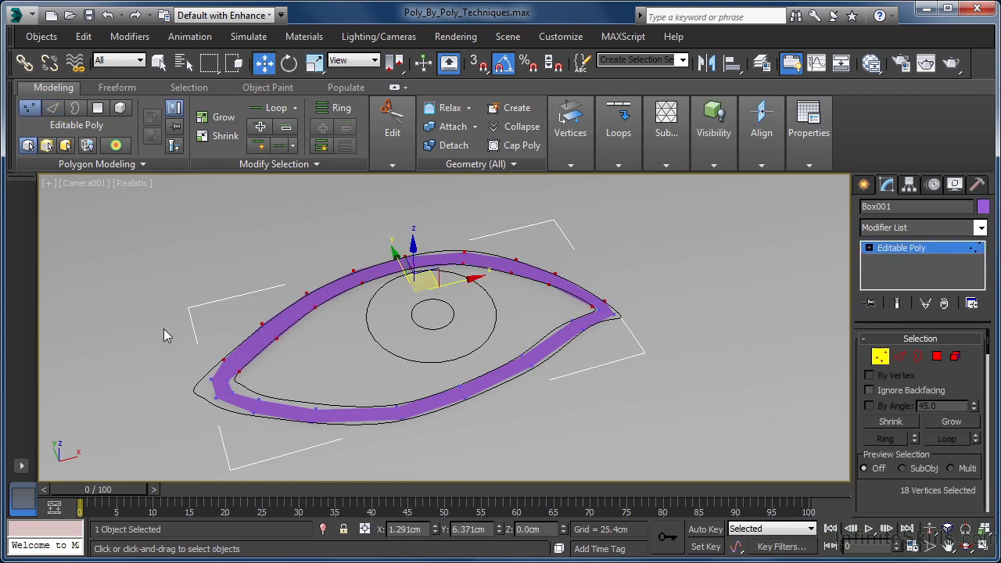
pyautogui.click(212, 382)
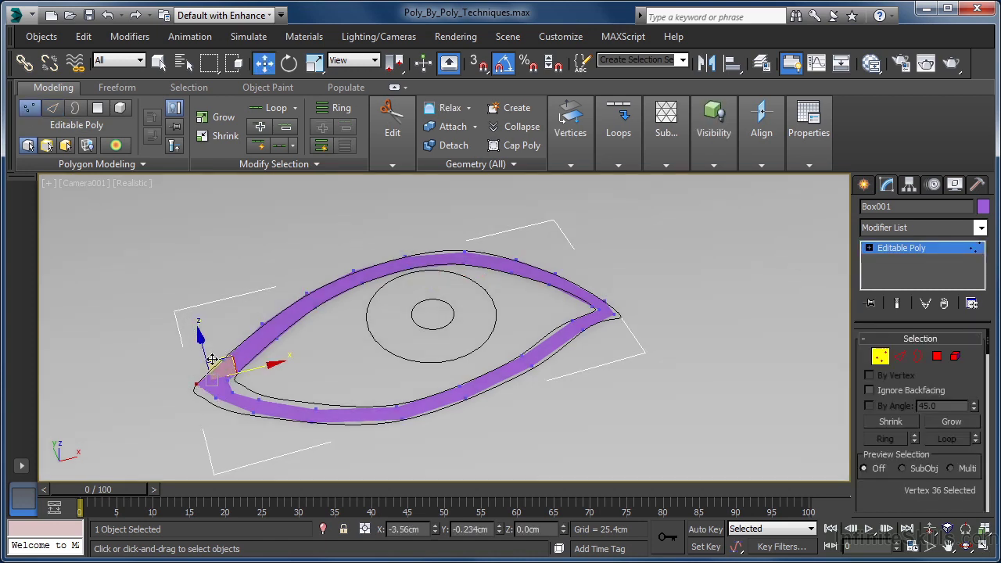
pyautogui.moveTo(226, 356); pyautogui.dragTo(224, 379)
# - Move the inner vertices at the left eye corner and the adjoining lower lid onto the inner outline
pyautogui.keyDown('ctrl'); pyautogui.click(230, 399); pyautogui.keyUp('ctrl')
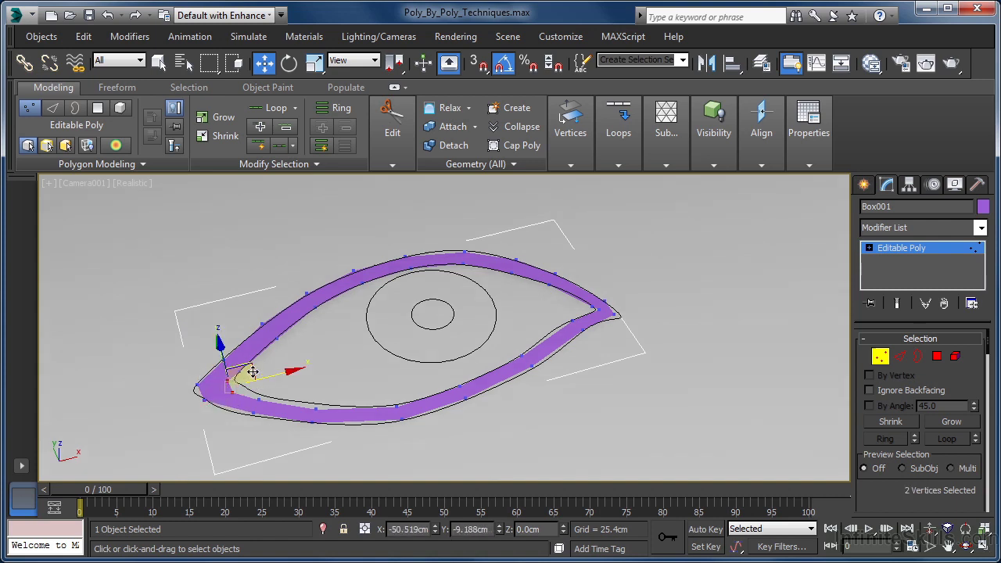
pyautogui.click(262, 397)
pyautogui.click(316, 405)
pyautogui.click(242, 390)
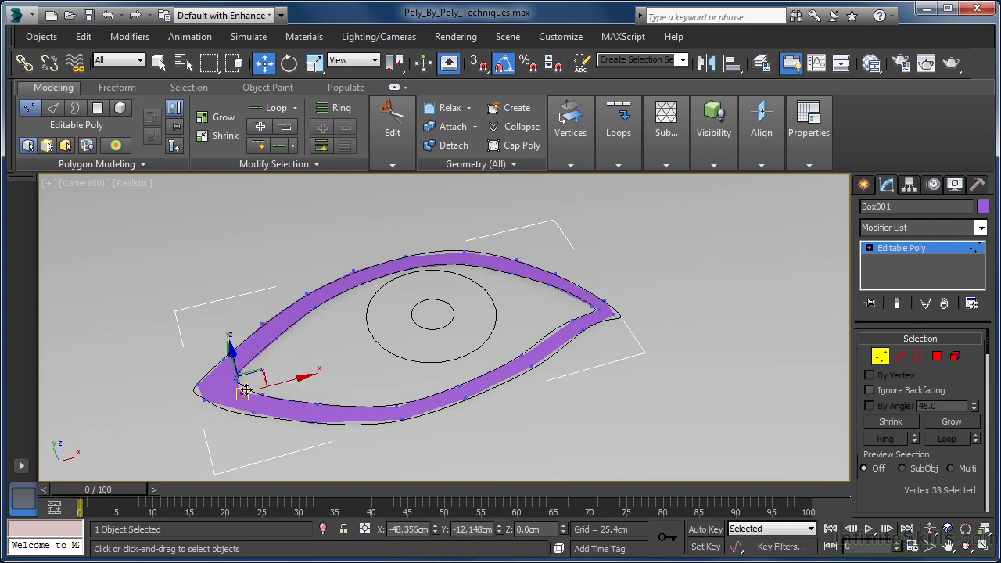
# - Adjust the vertices on the right part of the lower lid and at the right corner tip to match the outlines
pyautogui.click(536, 358)
pyautogui.moveTo(550, 356); pyautogui.dragTo(563, 354)
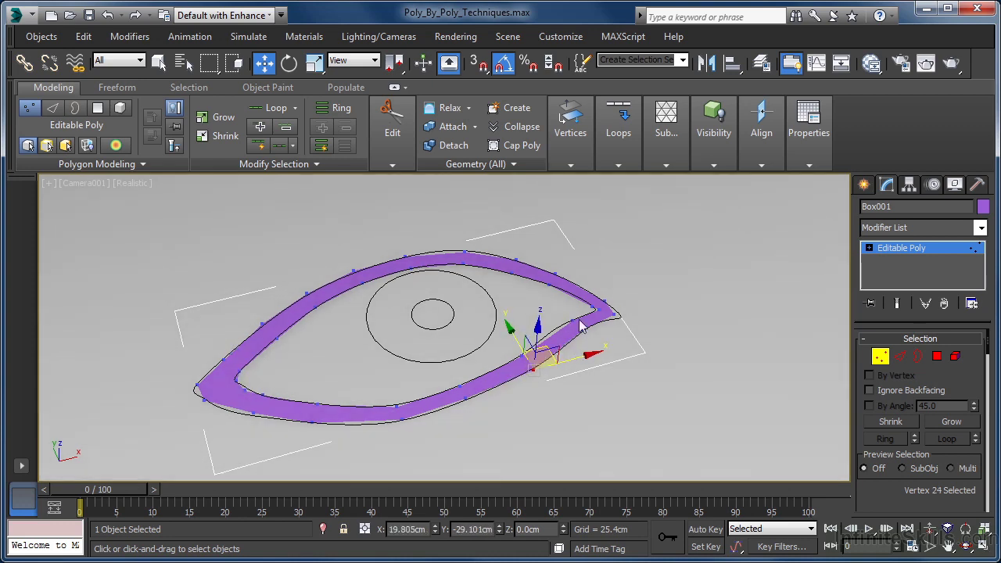
pyautogui.click(616, 312)
pyautogui.moveTo(628, 302); pyautogui.dragTo(637, 305)
pyautogui.click(623, 351)
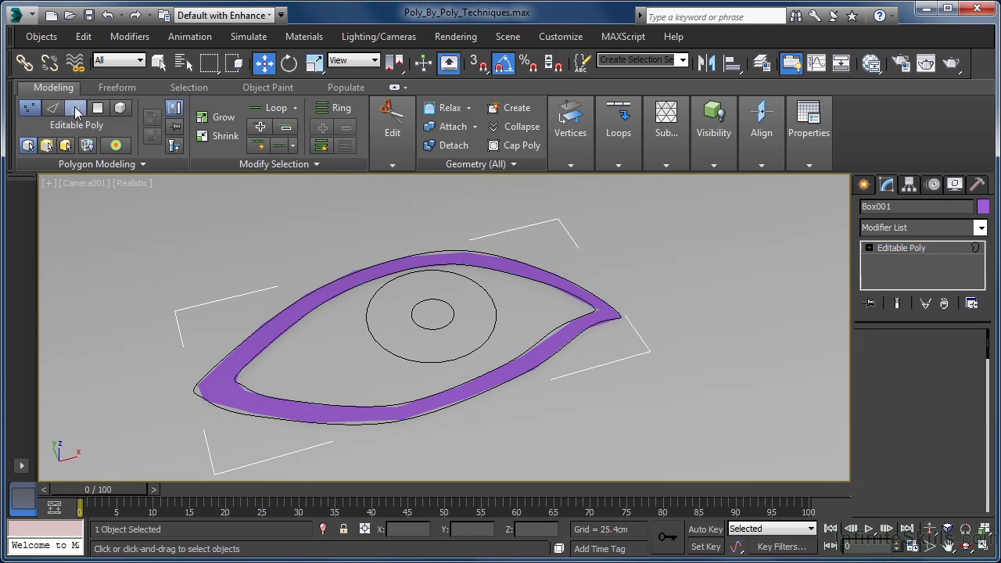
# - Extend the lid ring's outer border outward into a new band of polygons by scaling, and lower its edge to about Z -1.13 cm
pyautogui.click(75, 107)
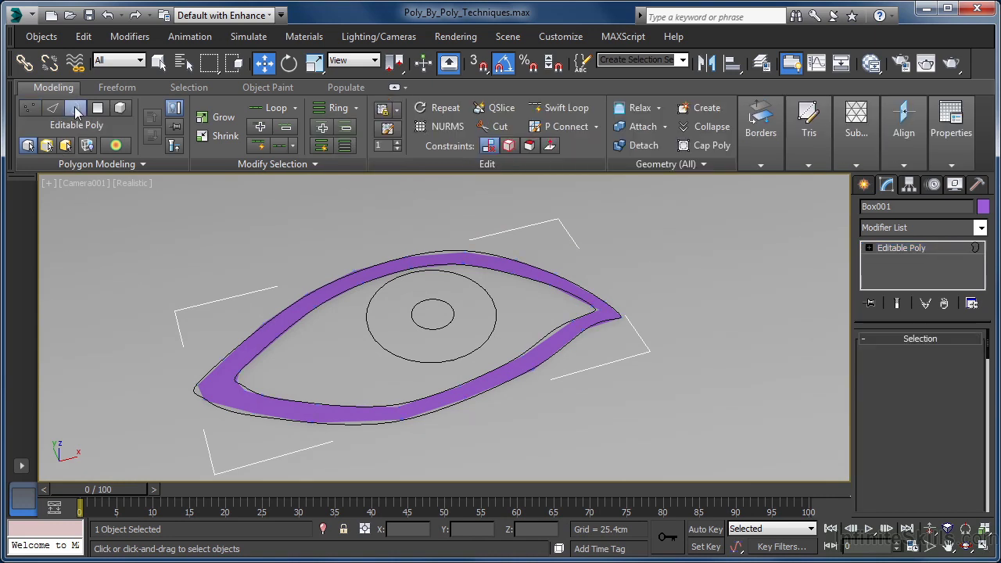
pyautogui.doubleClick(453, 252)
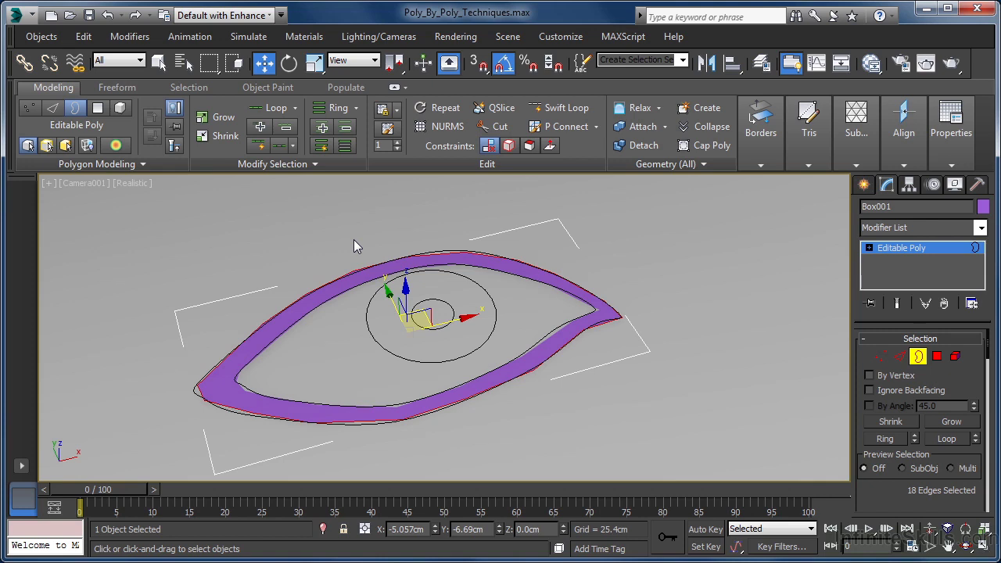
pyautogui.press('r')
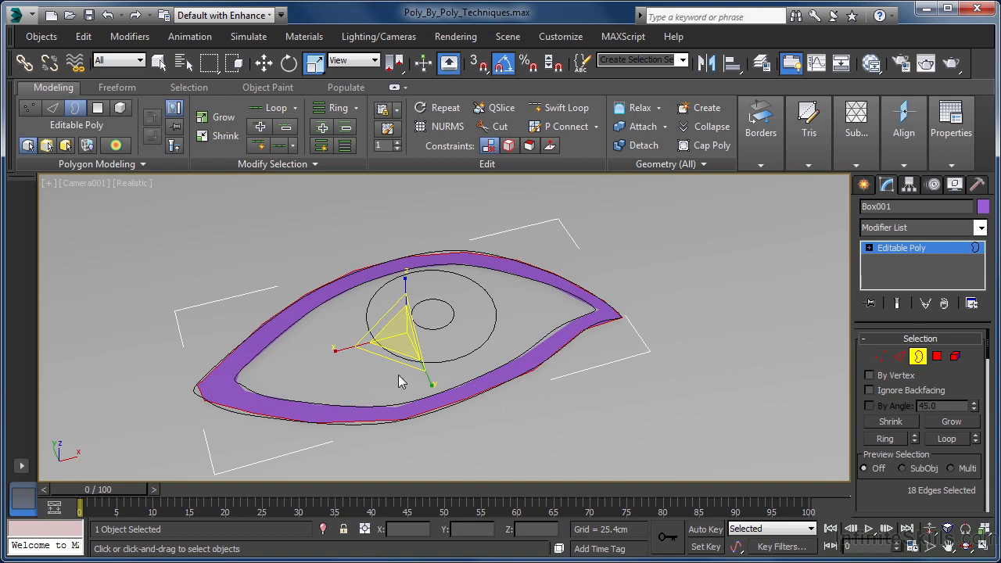
pyautogui.moveTo(396, 358); pyautogui.dragTo(398, 380)
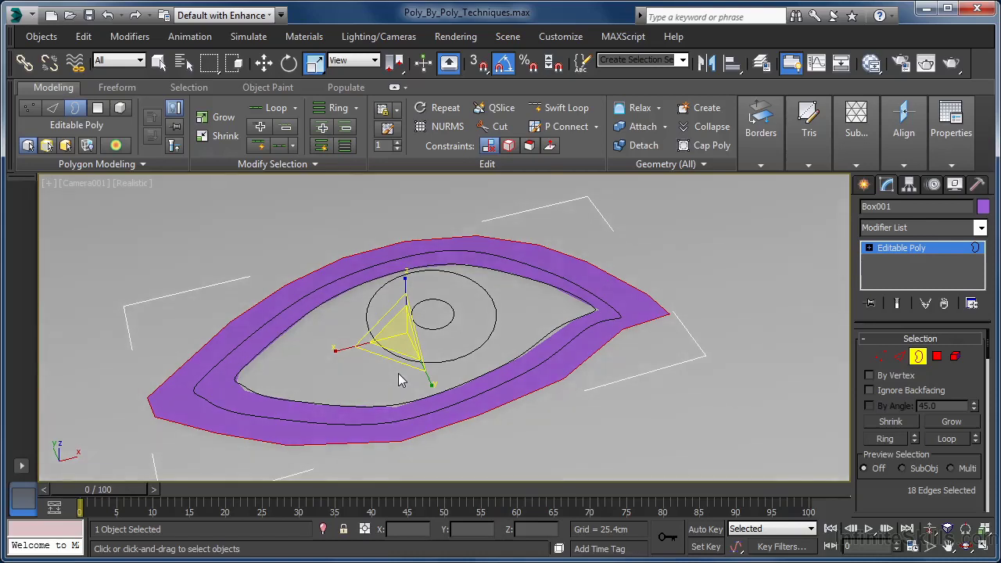
pyautogui.press('w')
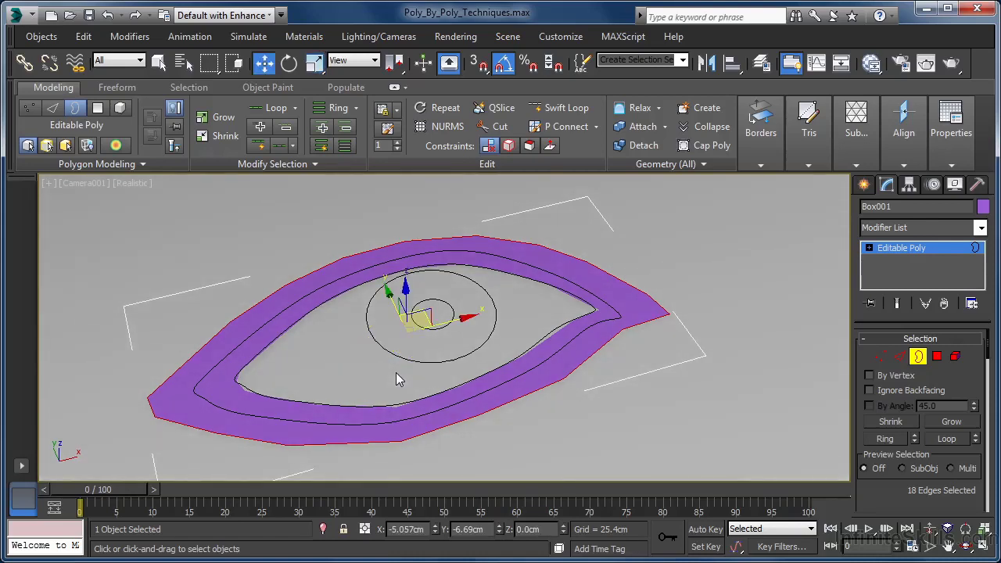
pyautogui.moveTo(406, 290)
pyautogui.keyDown('shift'); pyautogui.mouseDown()
pyautogui.moveTo(406, 270)
pyautogui.moveTo(407, 293)
pyautogui.mouseUp(); pyautogui.keyUp('shift')
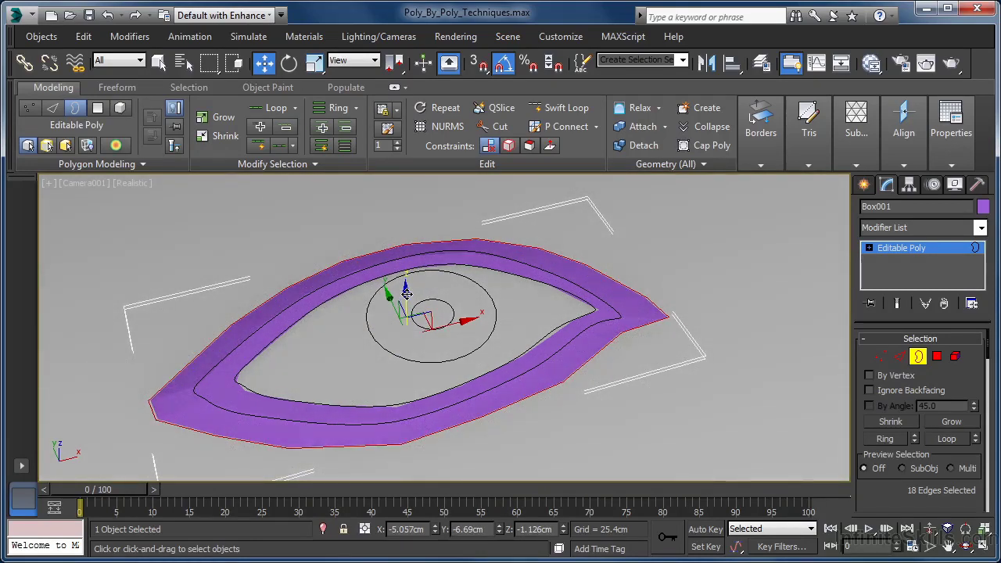
# - Extend the outer border outward into a second, wider band of polygons and raise its edge to about Z 3 cm
pyautogui.press('r')
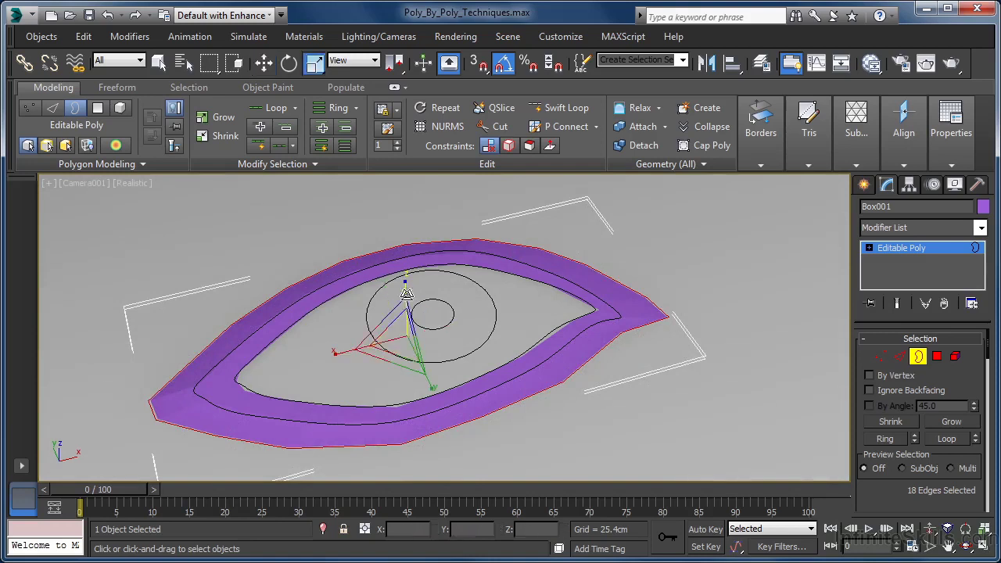
pyautogui.keyDown('shift'); pyautogui.moveTo(394, 362); pyautogui.dragTo(398, 384); pyautogui.keyUp('shift')
pyautogui.press('w')
pyautogui.moveTo(406, 301)
pyautogui.keyDown('shift'); pyautogui.mouseDown()
pyautogui.moveTo(406, 275)
pyautogui.moveTo(412, 282)
pyautogui.mouseUp(); pyautogui.keyUp('shift')
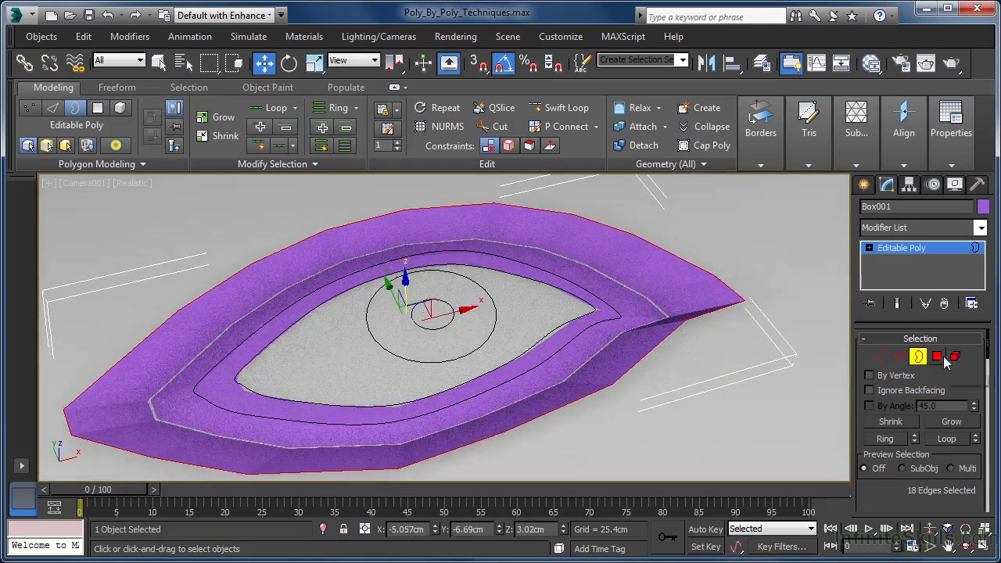
# - Bevel the full innermost loop of polygons around the eye opening with height 1.219 cm and outline -1.219 cm
pyautogui.click(942, 357)
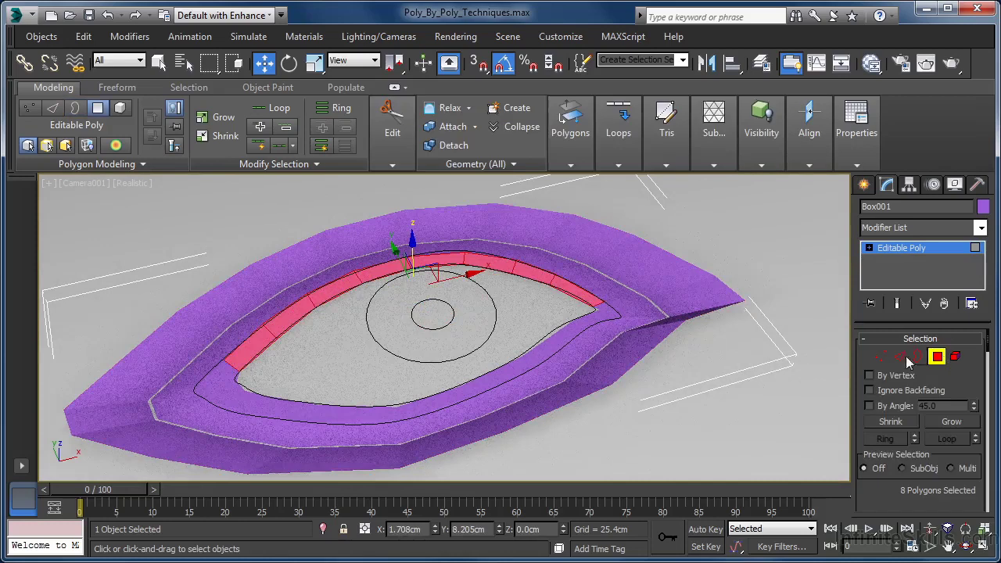
pyautogui.click(594, 300)
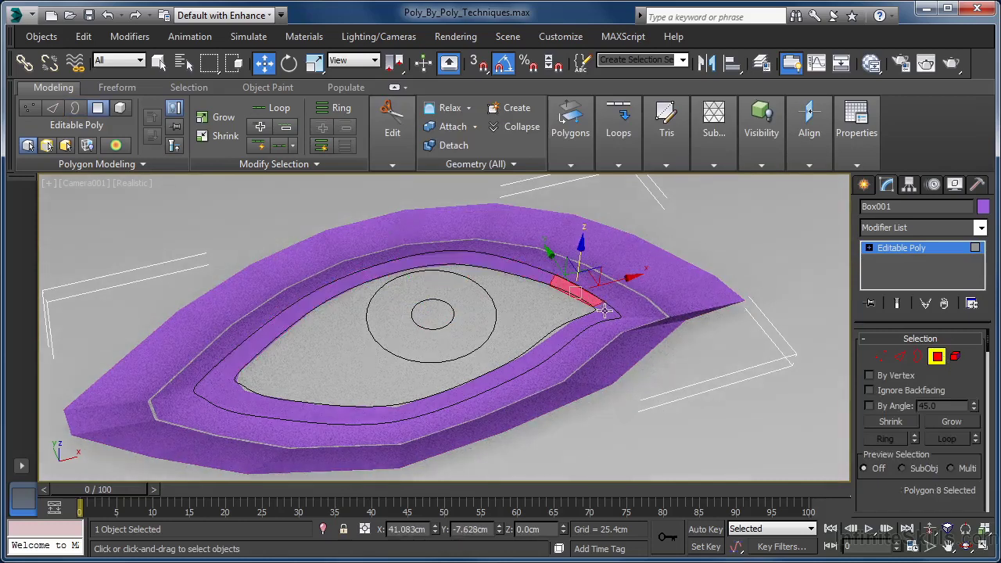
pyautogui.keyDown('shift'); pyautogui.click(606, 311); pyautogui.keyUp('shift')
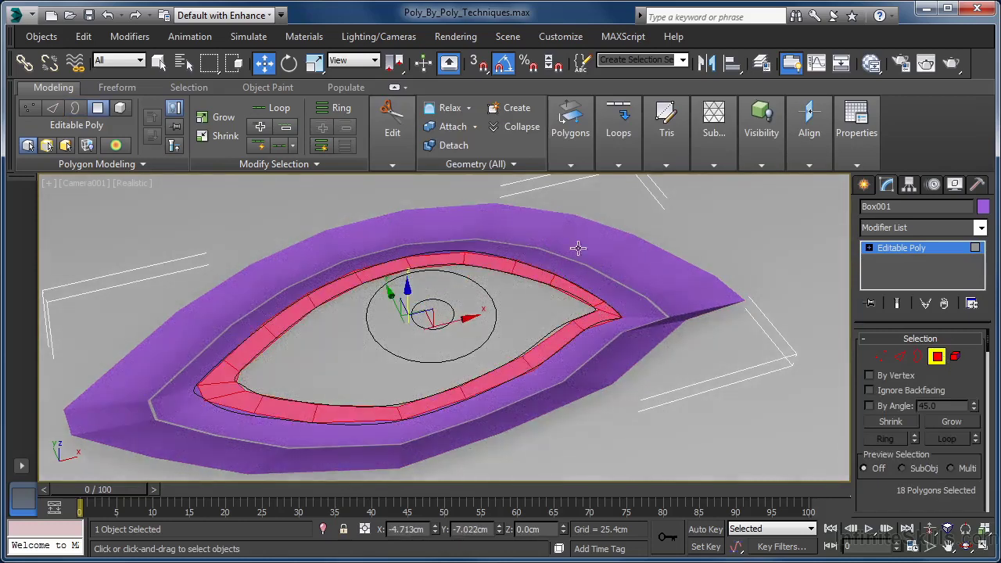
pyautogui.click(570, 159)
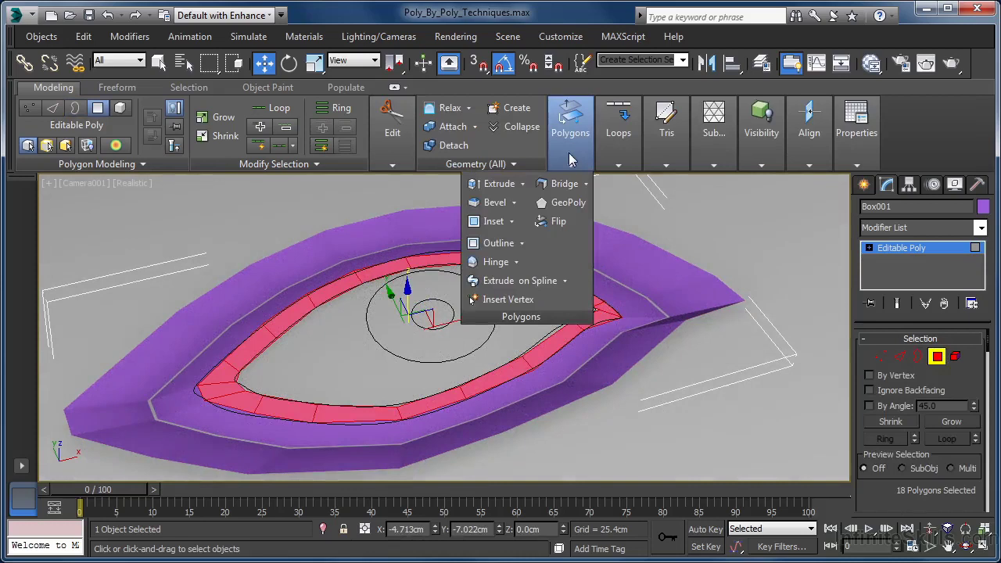
pyautogui.click(512, 203)
pyautogui.rightClick(455, 381)
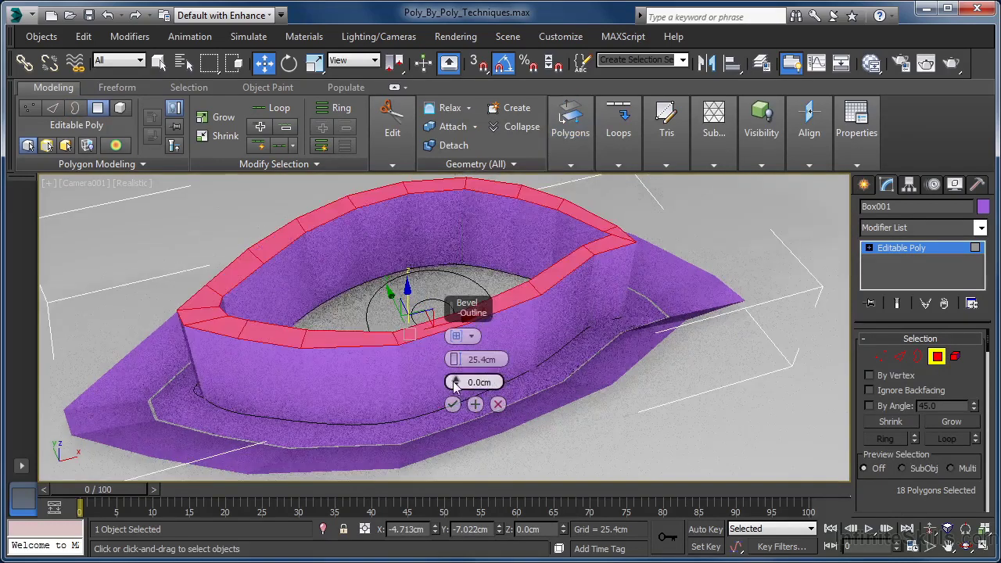
pyautogui.moveTo(455, 359); pyautogui.dragTo(456, 382)
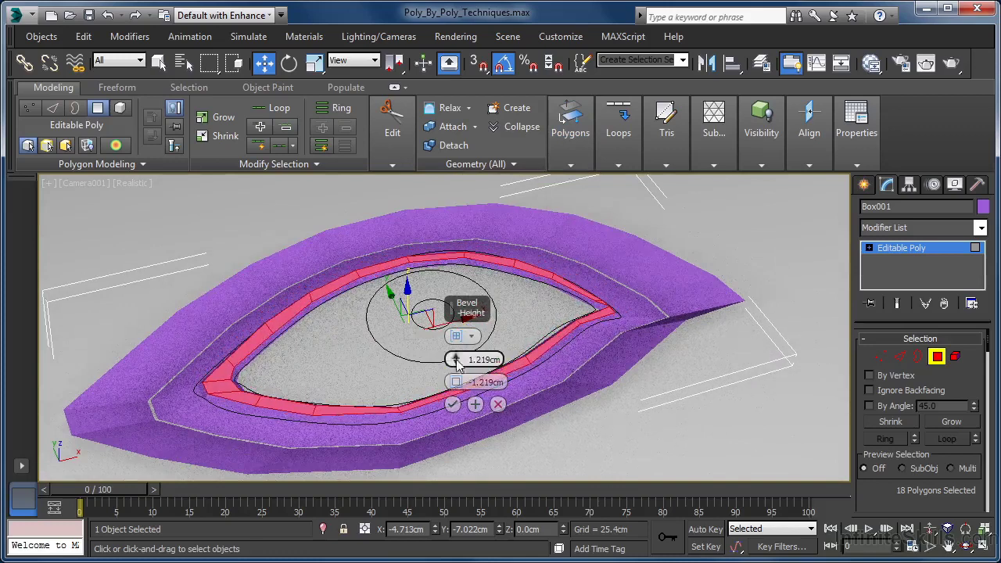
pyautogui.click(455, 403)
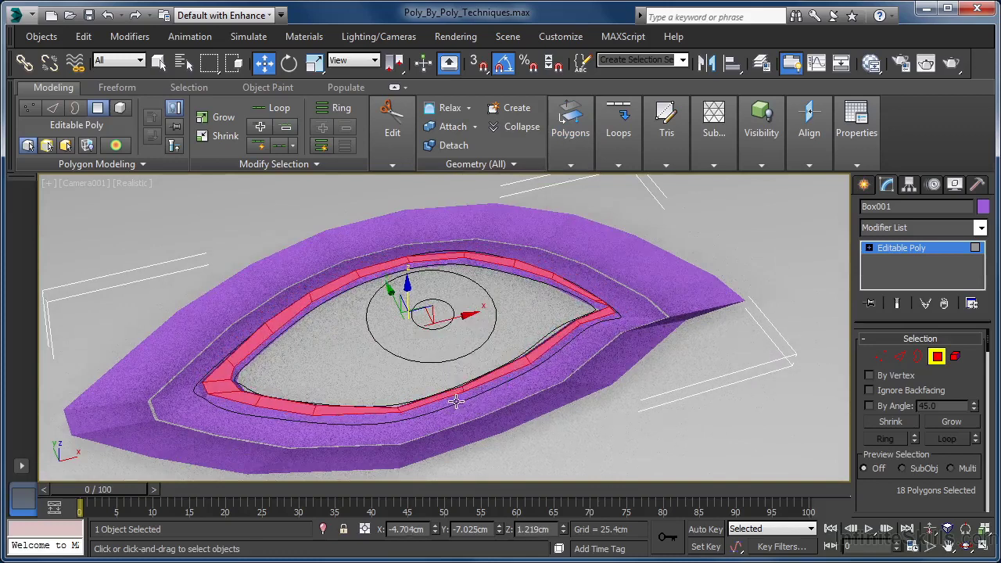
# - Raise the polygon loop just outside the beveled lid rim to about Z 0.92 cm and leave polygon editing
pyautogui.click(598, 282)
pyautogui.doubleClick(634, 310)
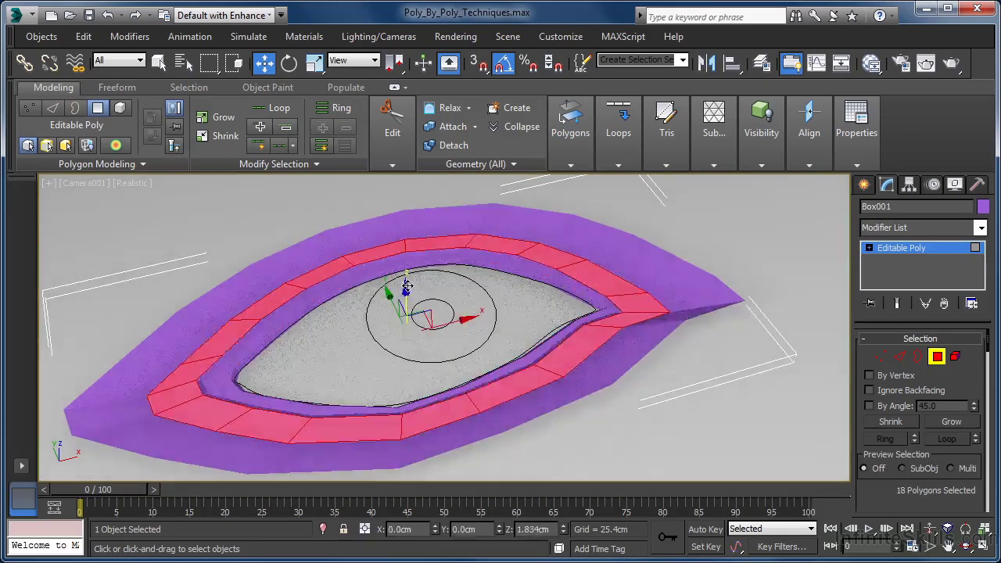
pyautogui.moveTo(406, 286); pyautogui.dragTo(406, 286)
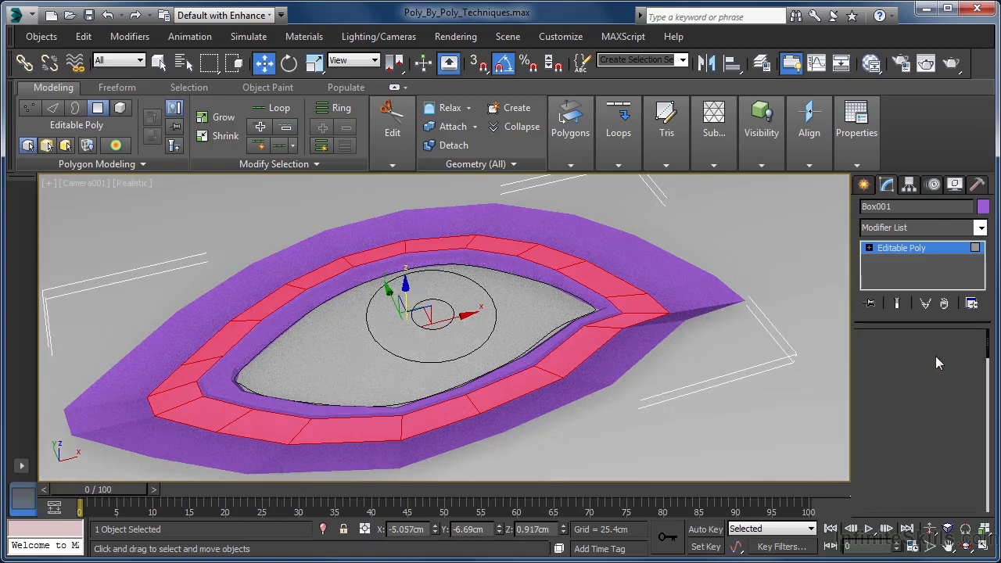
pyautogui.click(936, 356)
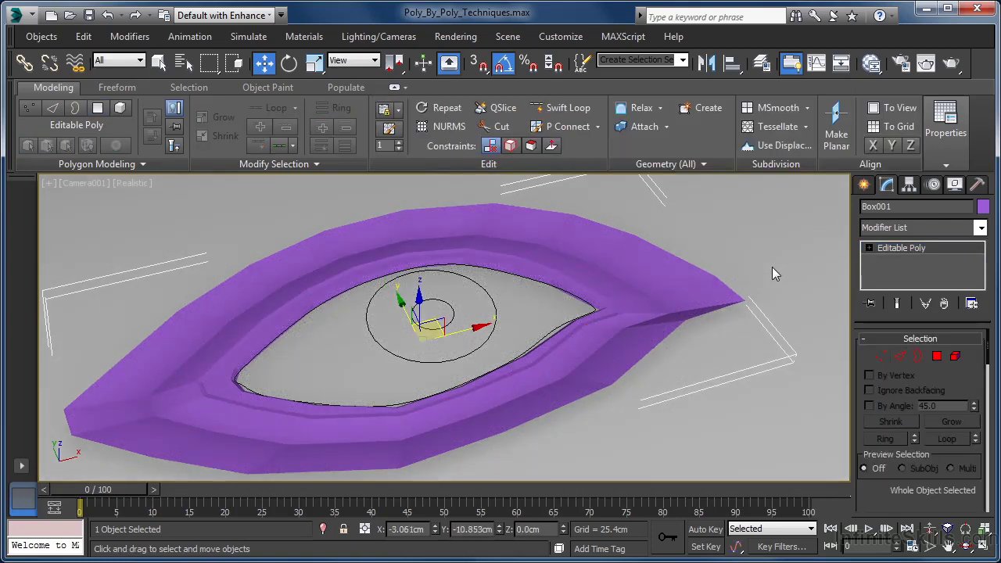
# - Examine the eyelid mesh with its edged faces temporarily displayed, and deselect the object
pyautogui.press('F4')
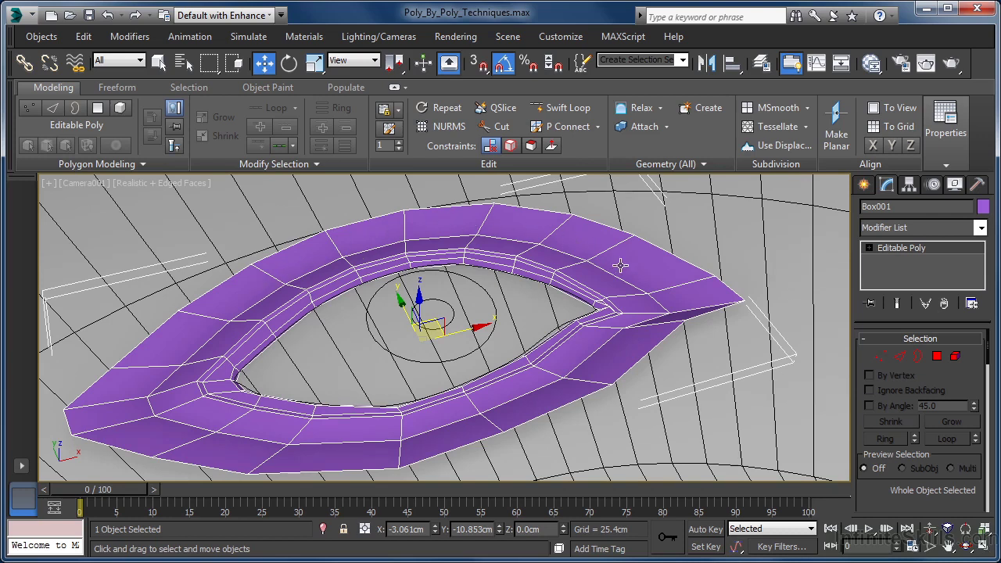
pyautogui.press('F4')
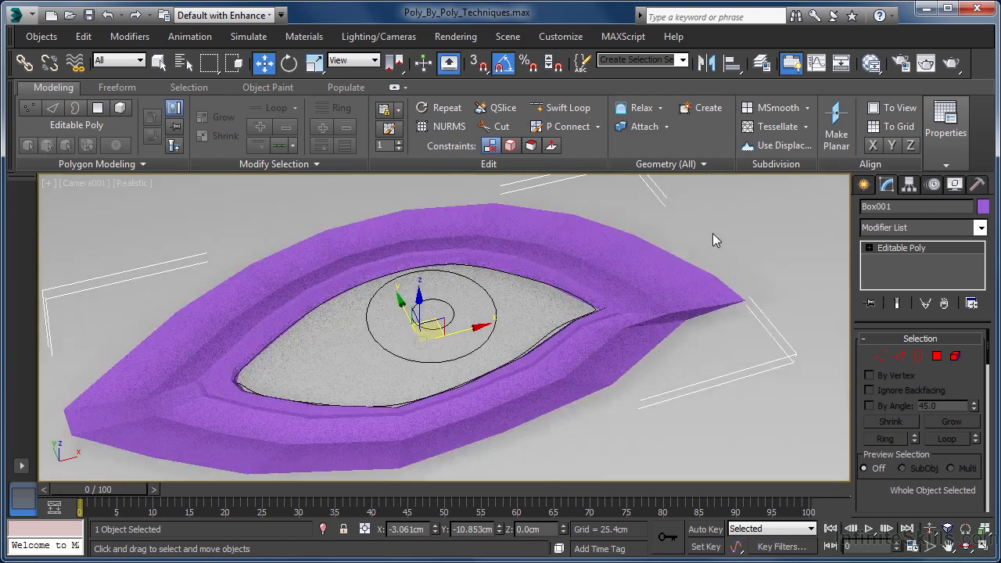
pyautogui.click(712, 233)
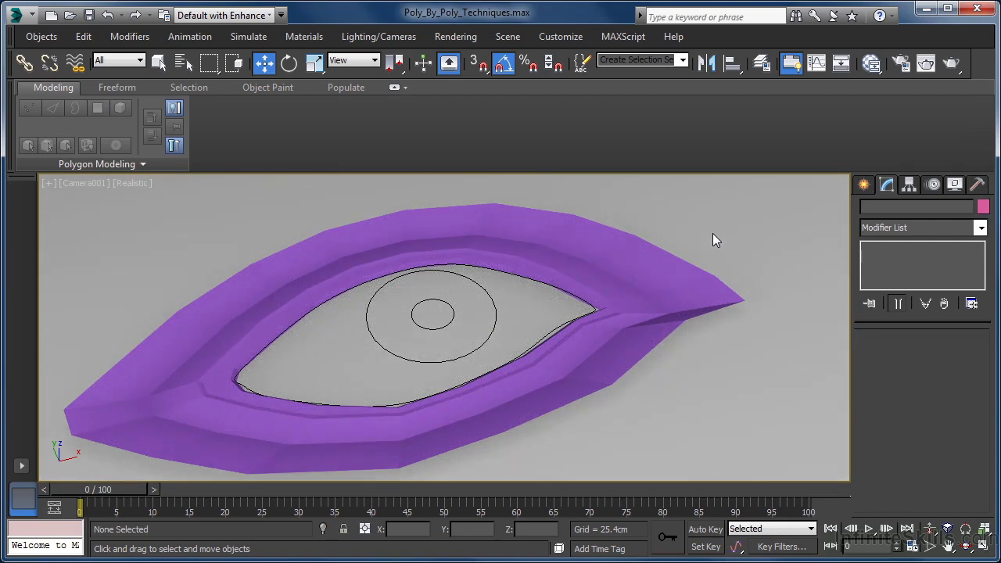